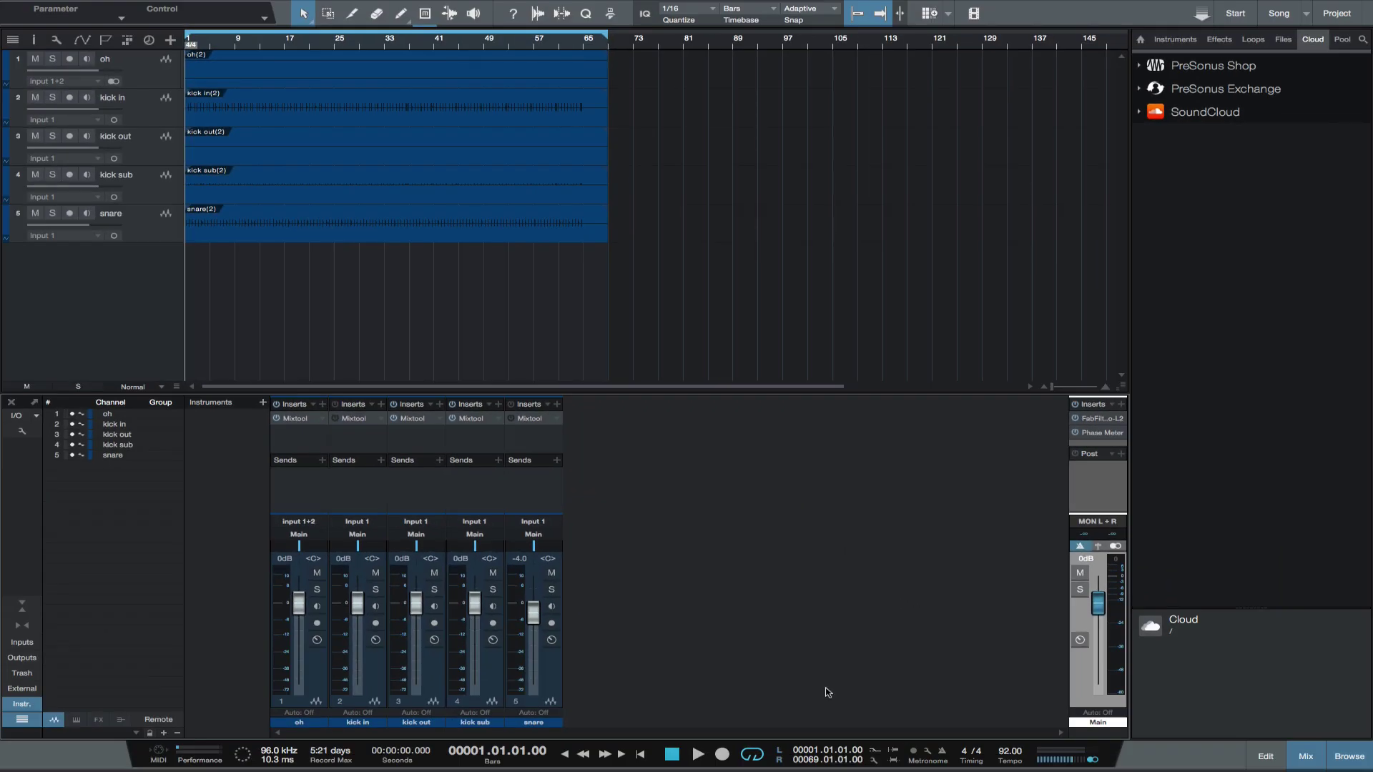
# Add a Phase Meter effect to the inserts of the Main output channel.
pyautogui.click(1121, 404)
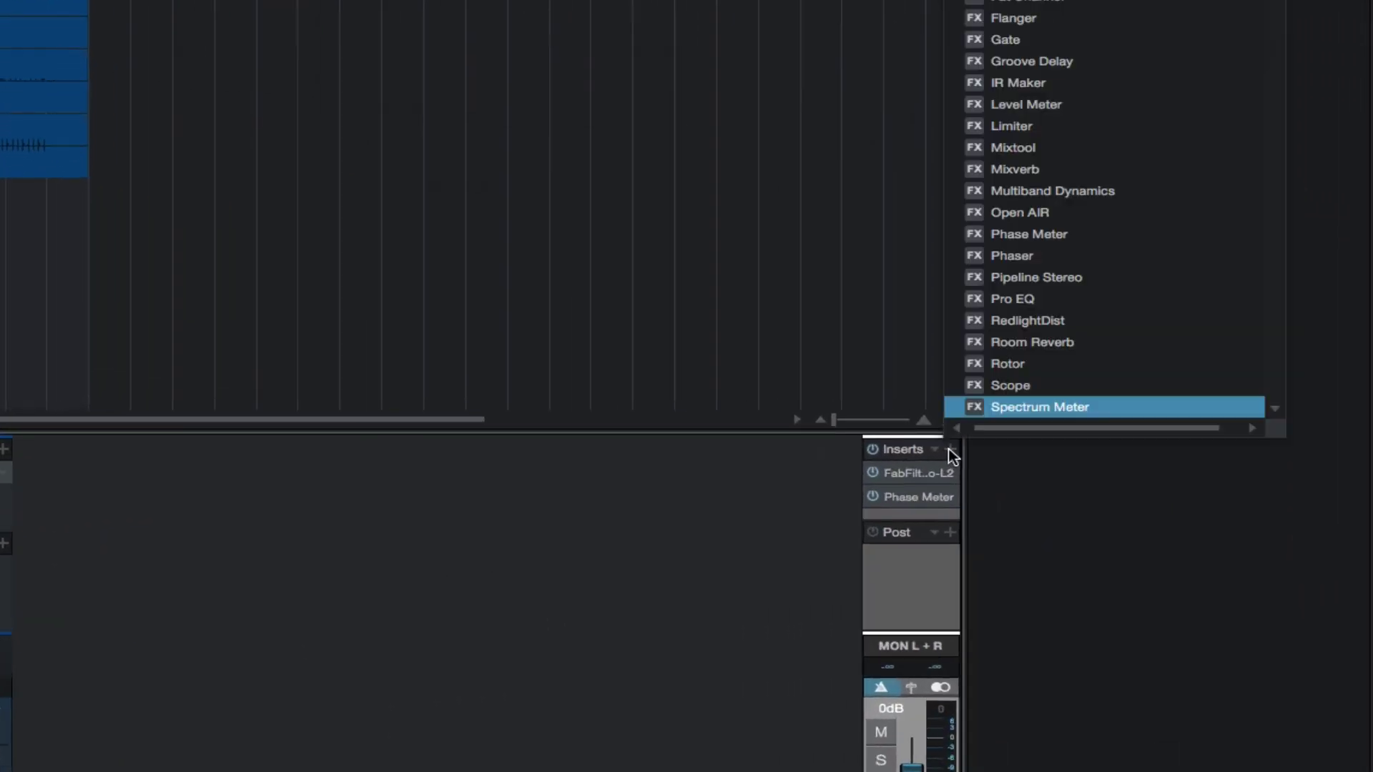
pyautogui.click(1001, 240)
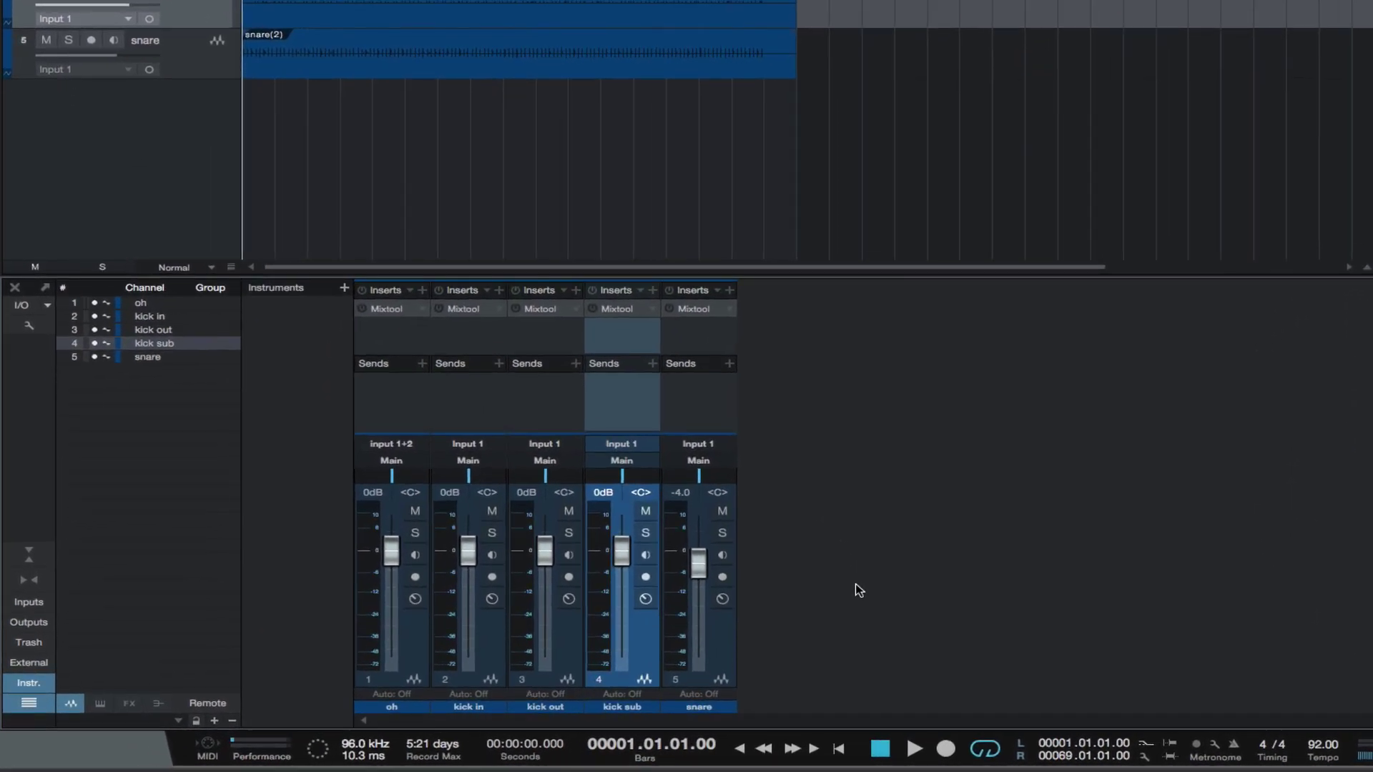
# Play all drum tracks and compare the sound with the Mixtool inserts on oh, kick out and kick sub switched on and off.
pyautogui.press('space')
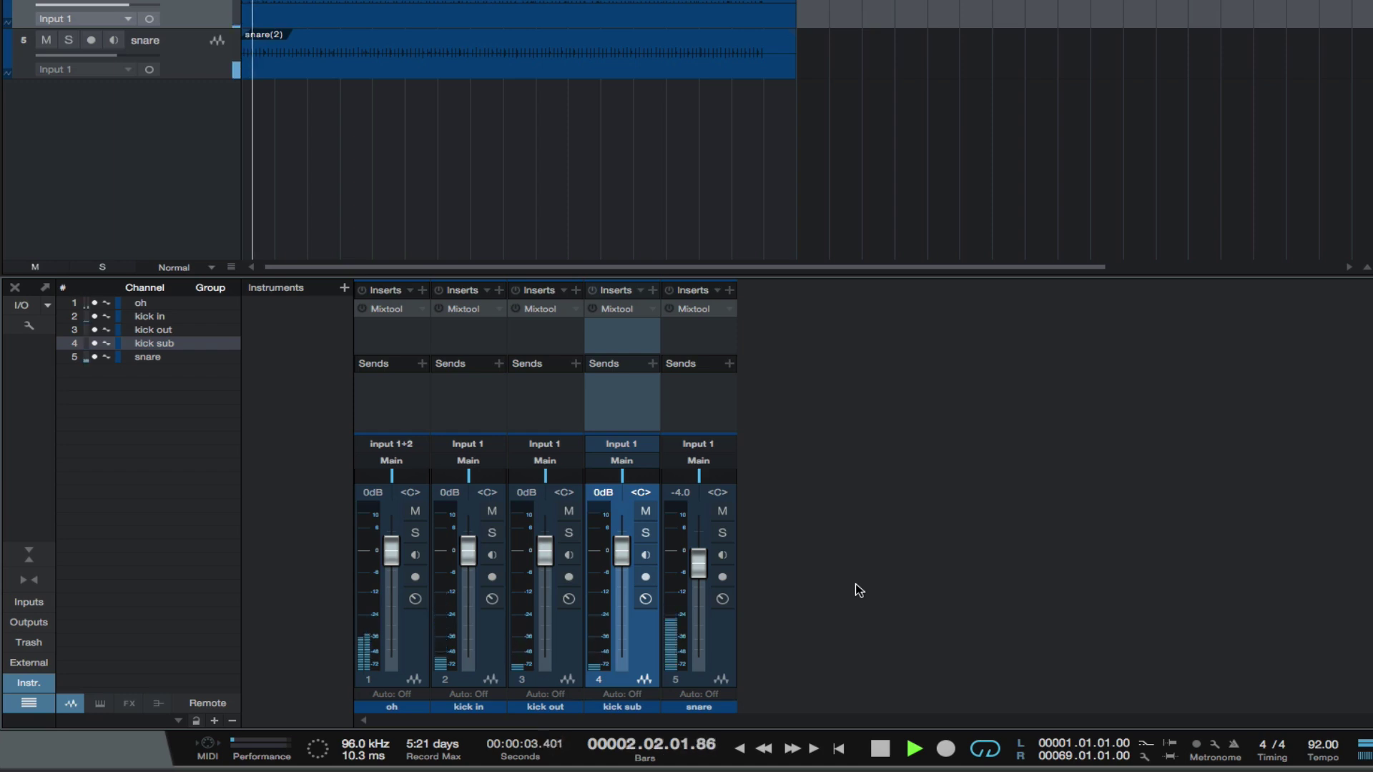
pyautogui.click(361, 308)
pyautogui.click(438, 308)
pyautogui.click(515, 308)
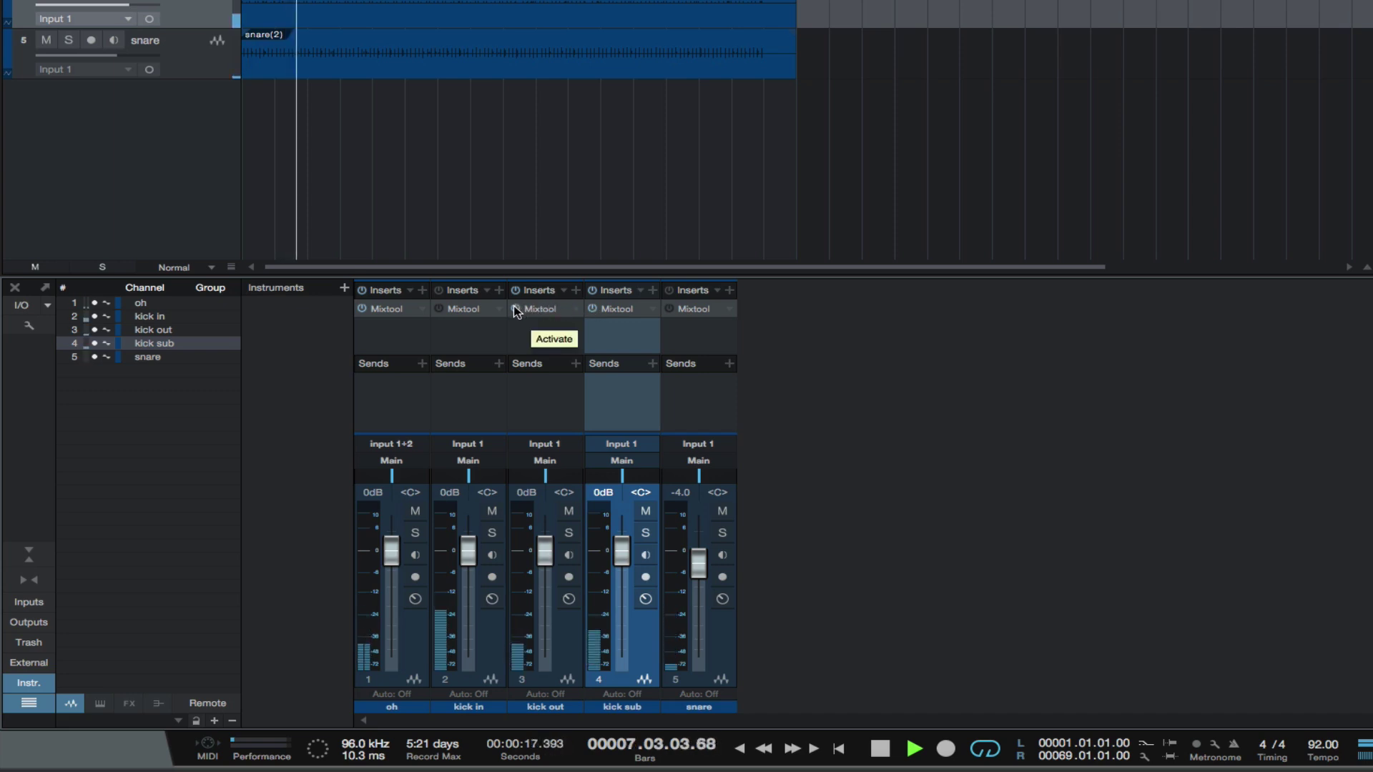
pyautogui.click(360, 309)
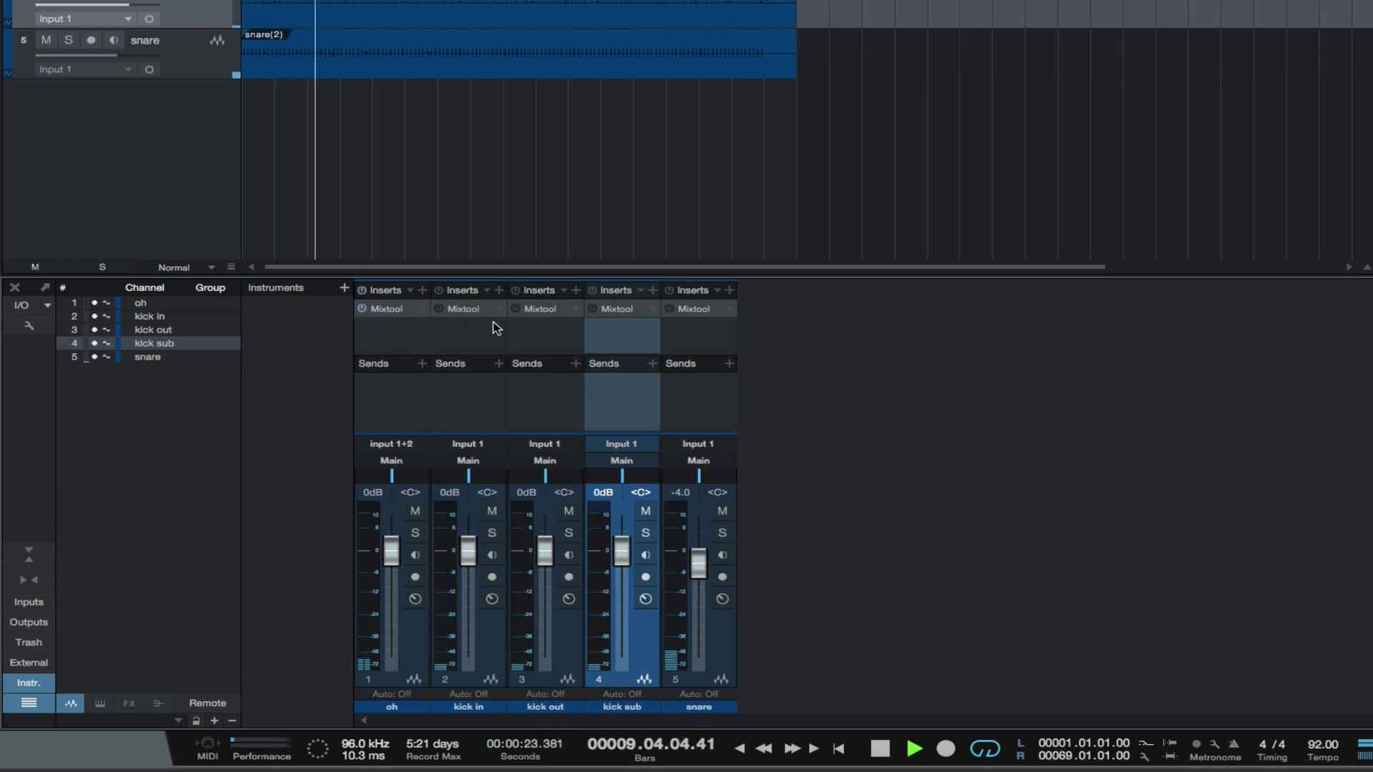
pyautogui.click(516, 311)
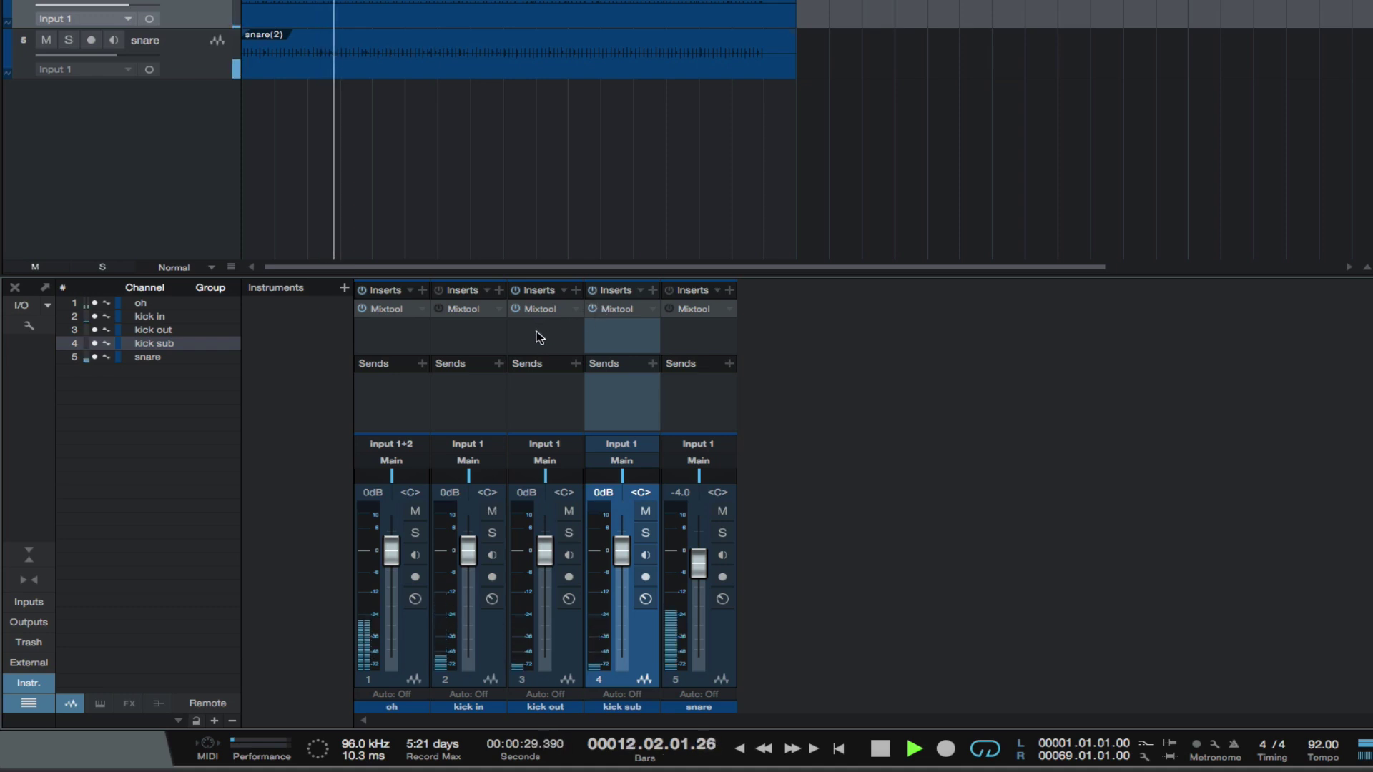
pyautogui.press('space')
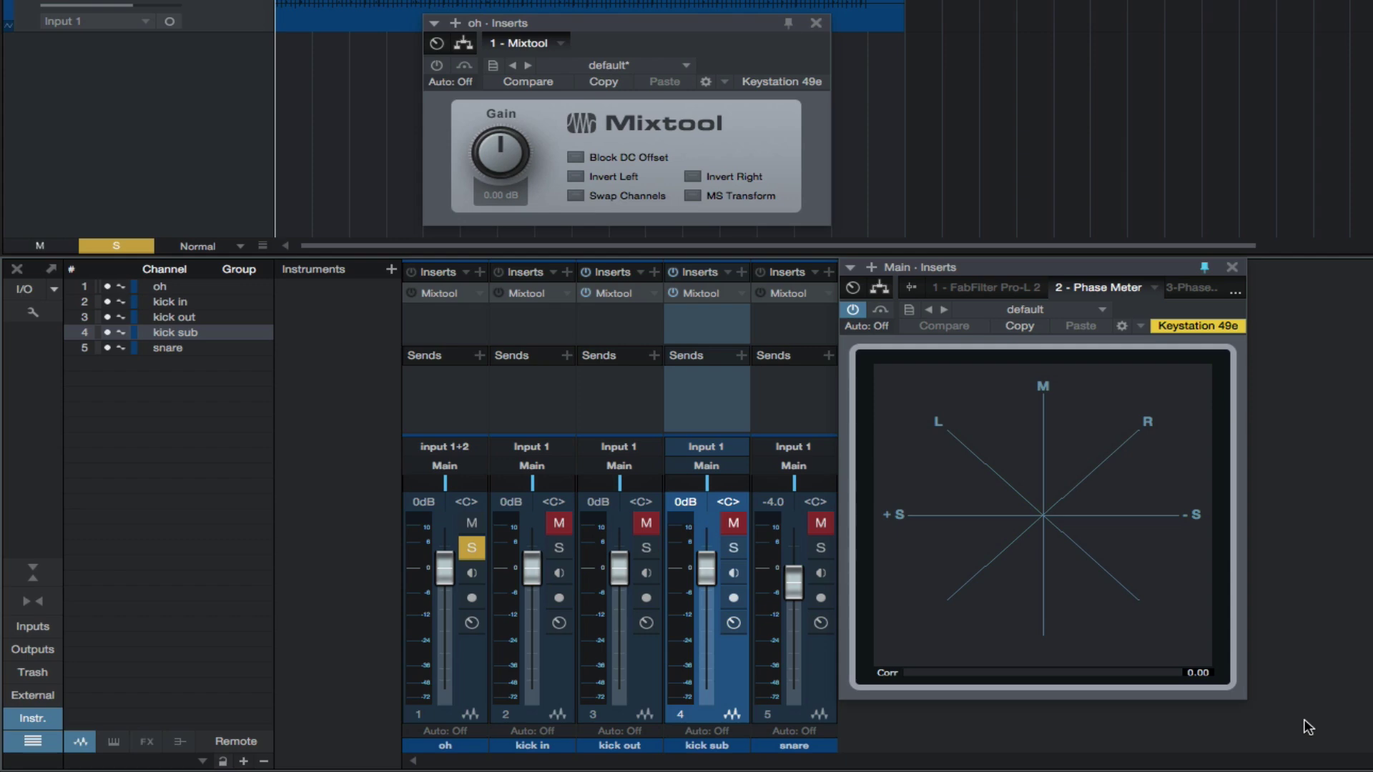
# Play the soloed oh track, activate its Mixtool and enable Invert Left, comparing the phase correlation with and without the inversion.
pyautogui.press('space')
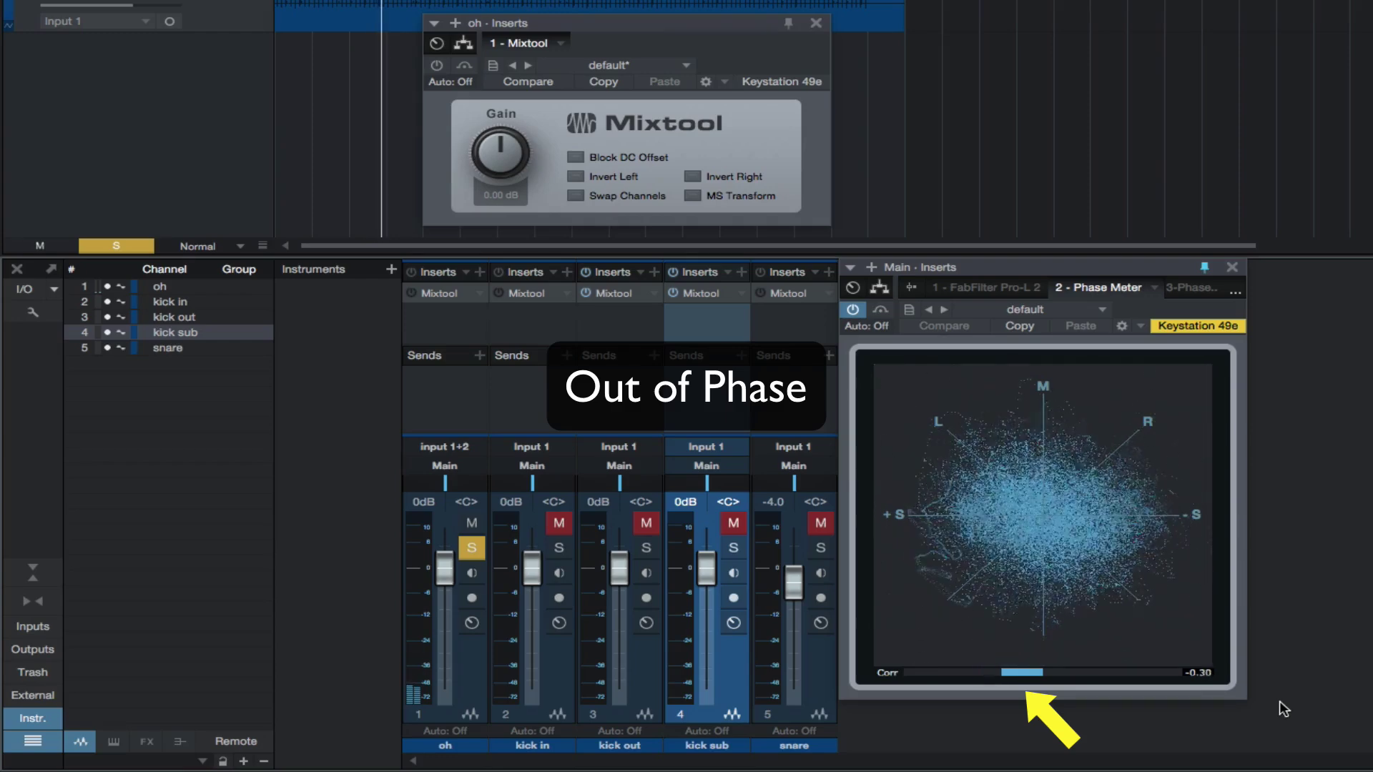
pyautogui.click(436, 66)
pyautogui.click(576, 177)
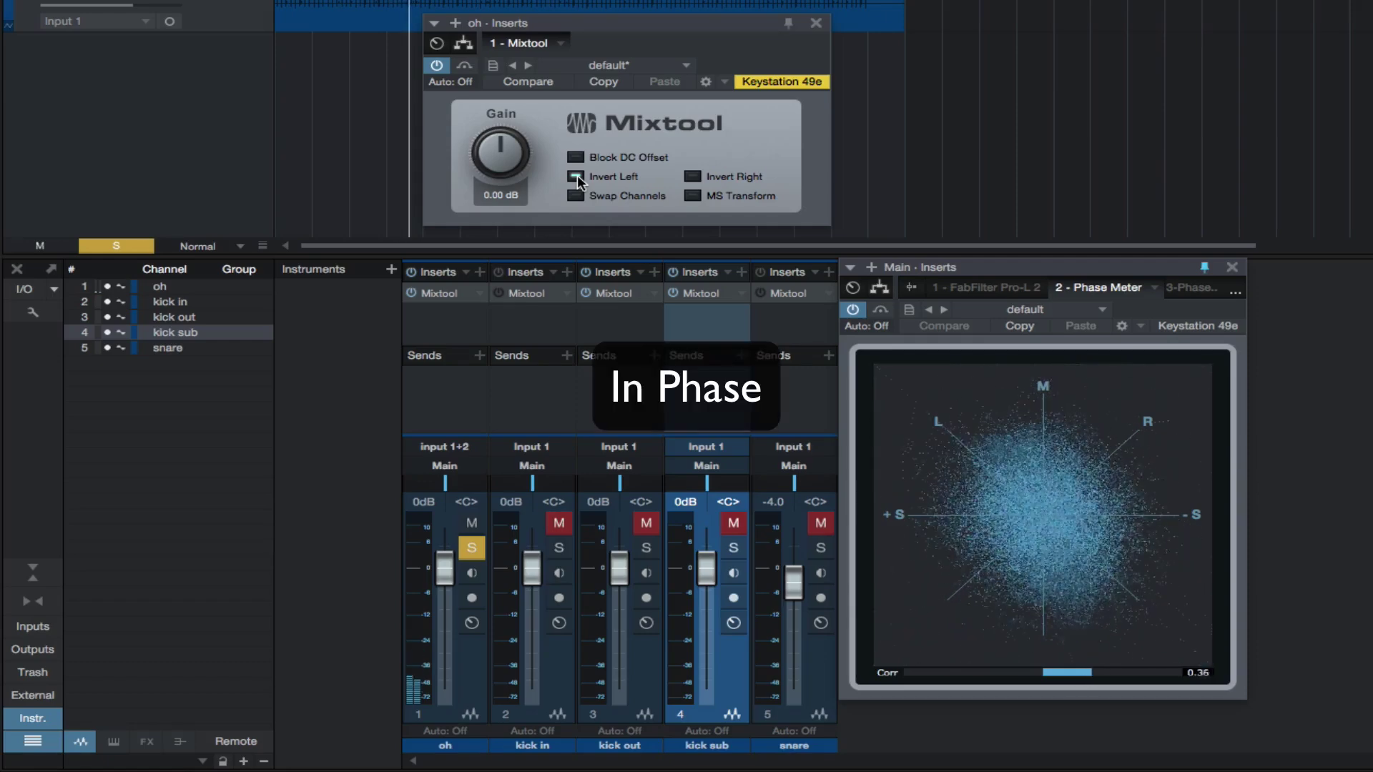
pyautogui.click(577, 176)
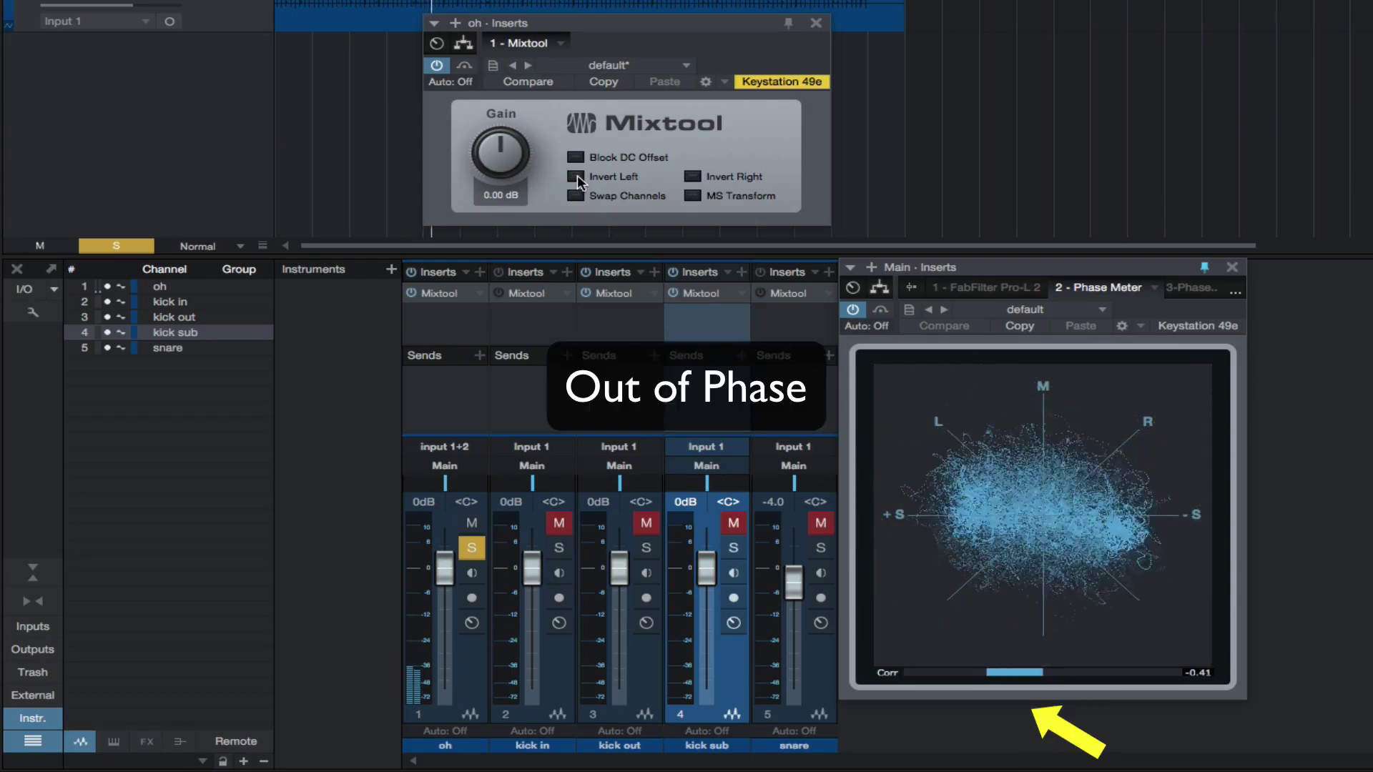
pyautogui.click(577, 176)
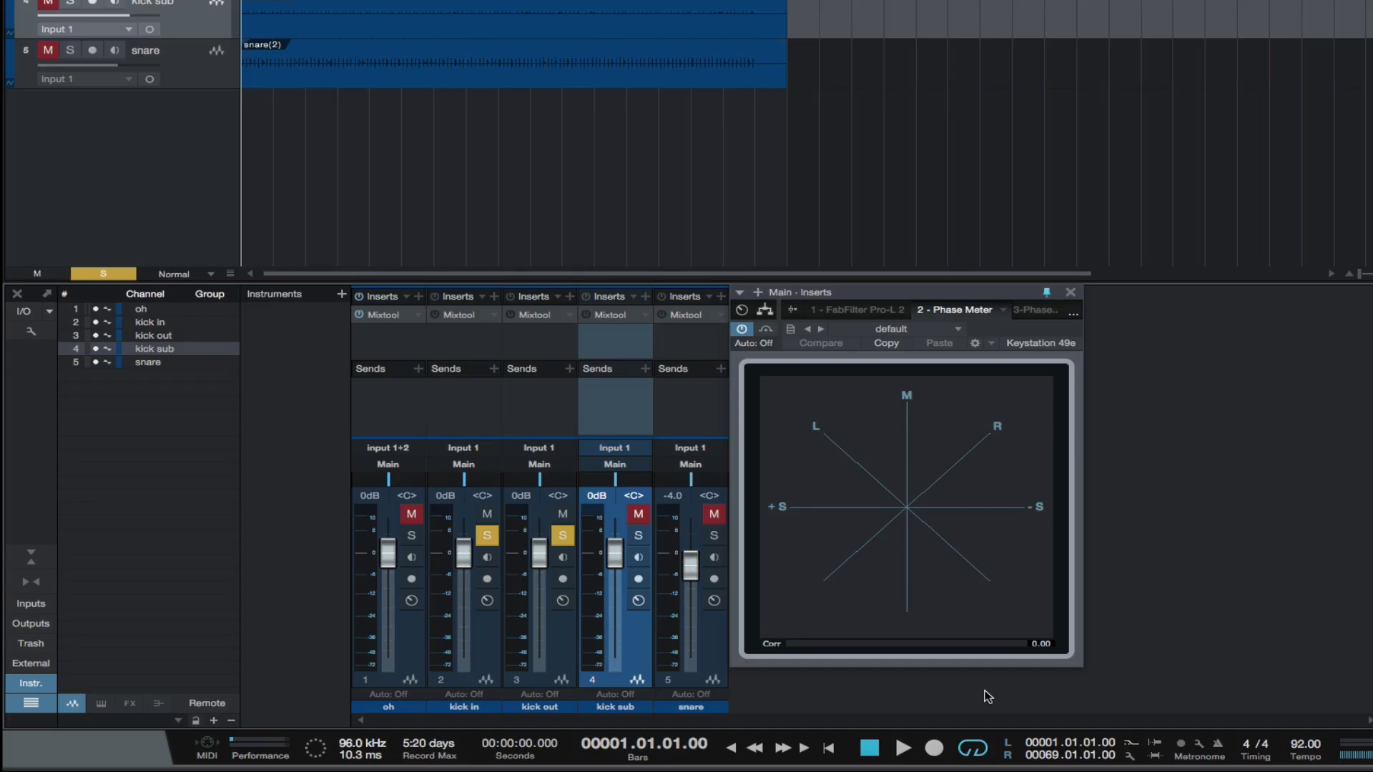
# Play the soloed kick in and kick out tracks, both centred and panned hard left and right, to examine their correlation.
pyautogui.press('space')
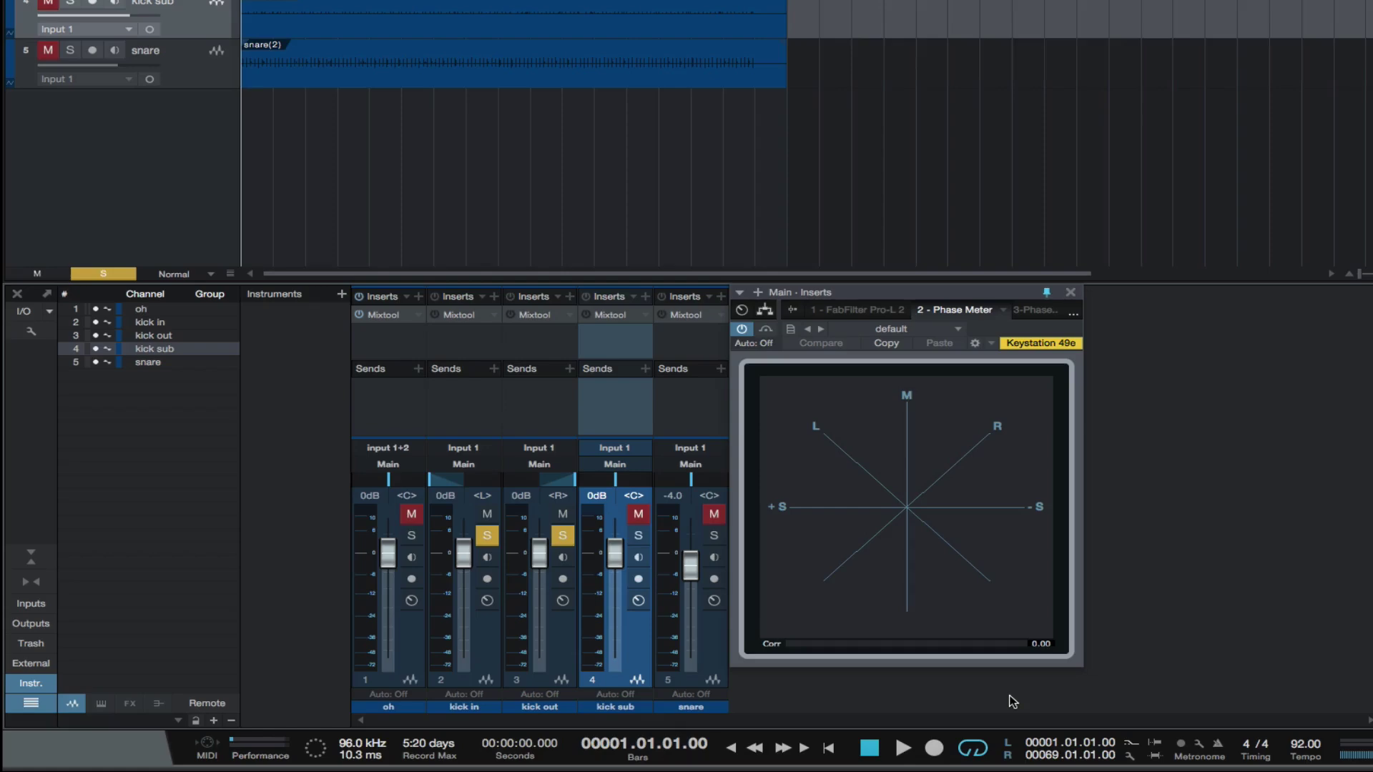
pyautogui.press('space')
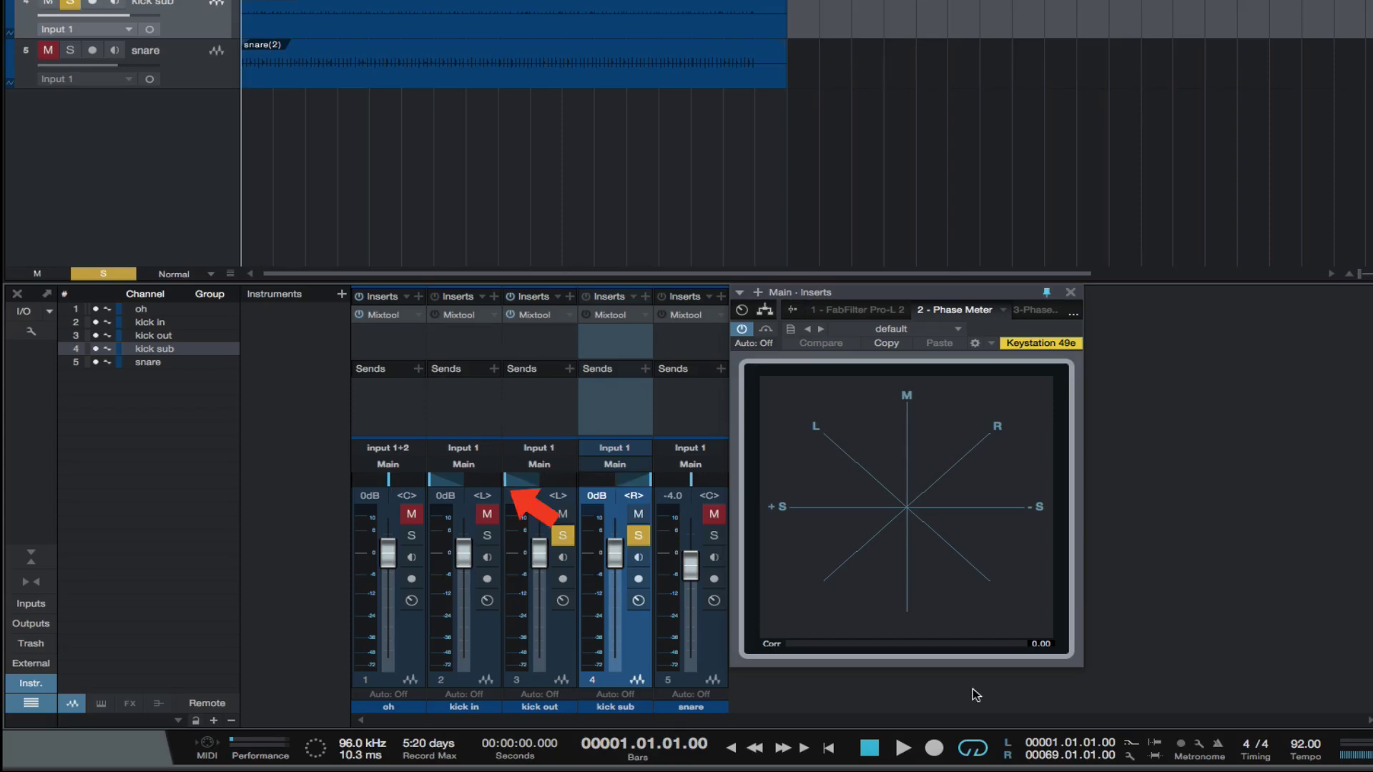
# Play kick out against kick sub and activate the Mixtool on kick sub, comparing the phase correlation with it on and off.
pyautogui.press('space')
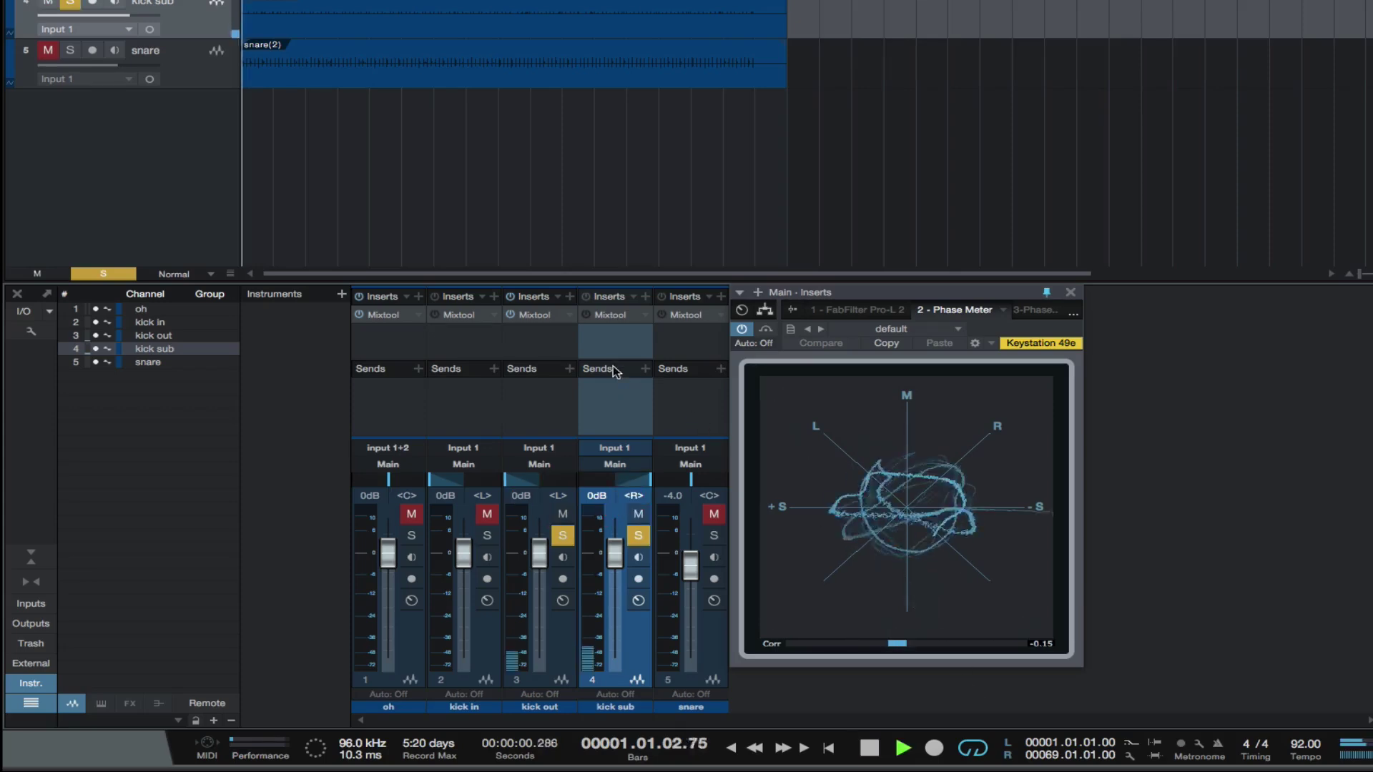
pyautogui.click(586, 315)
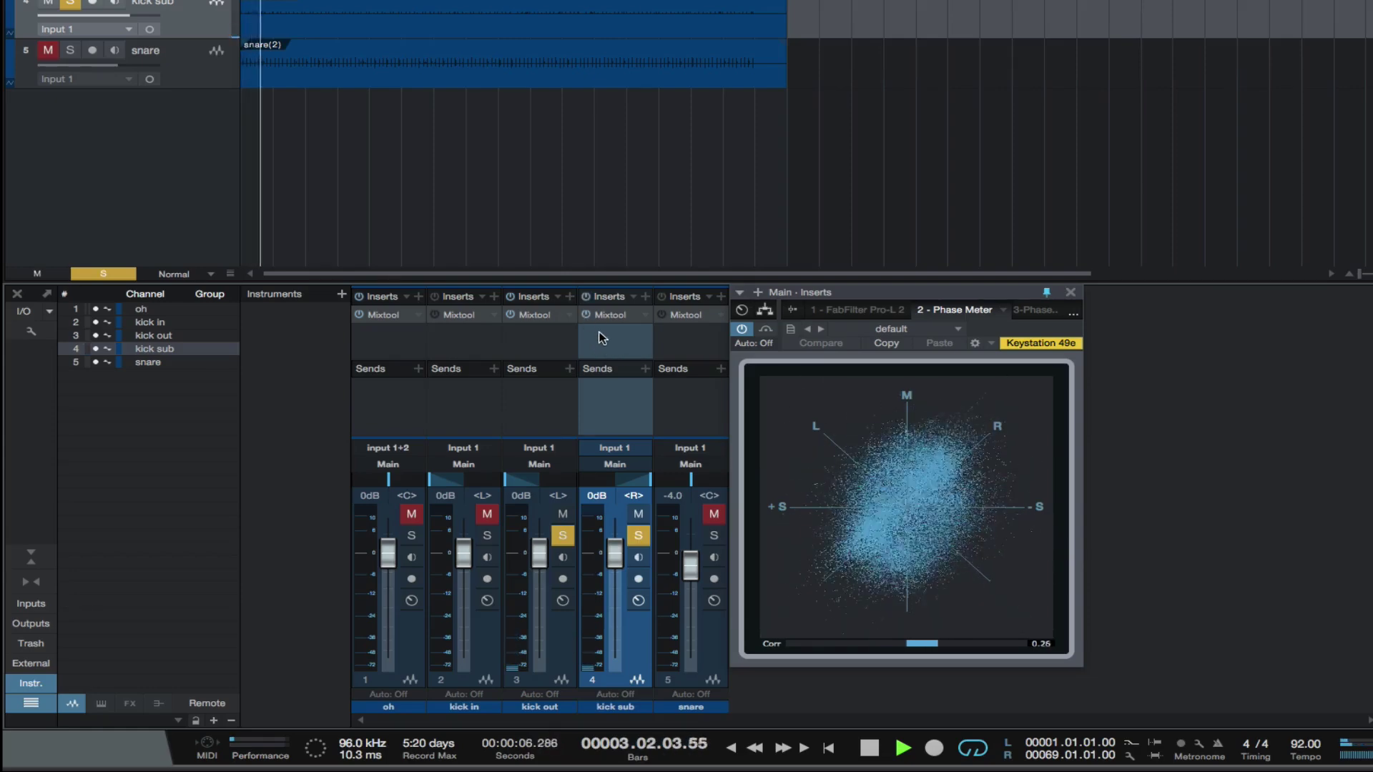
pyautogui.click(587, 314)
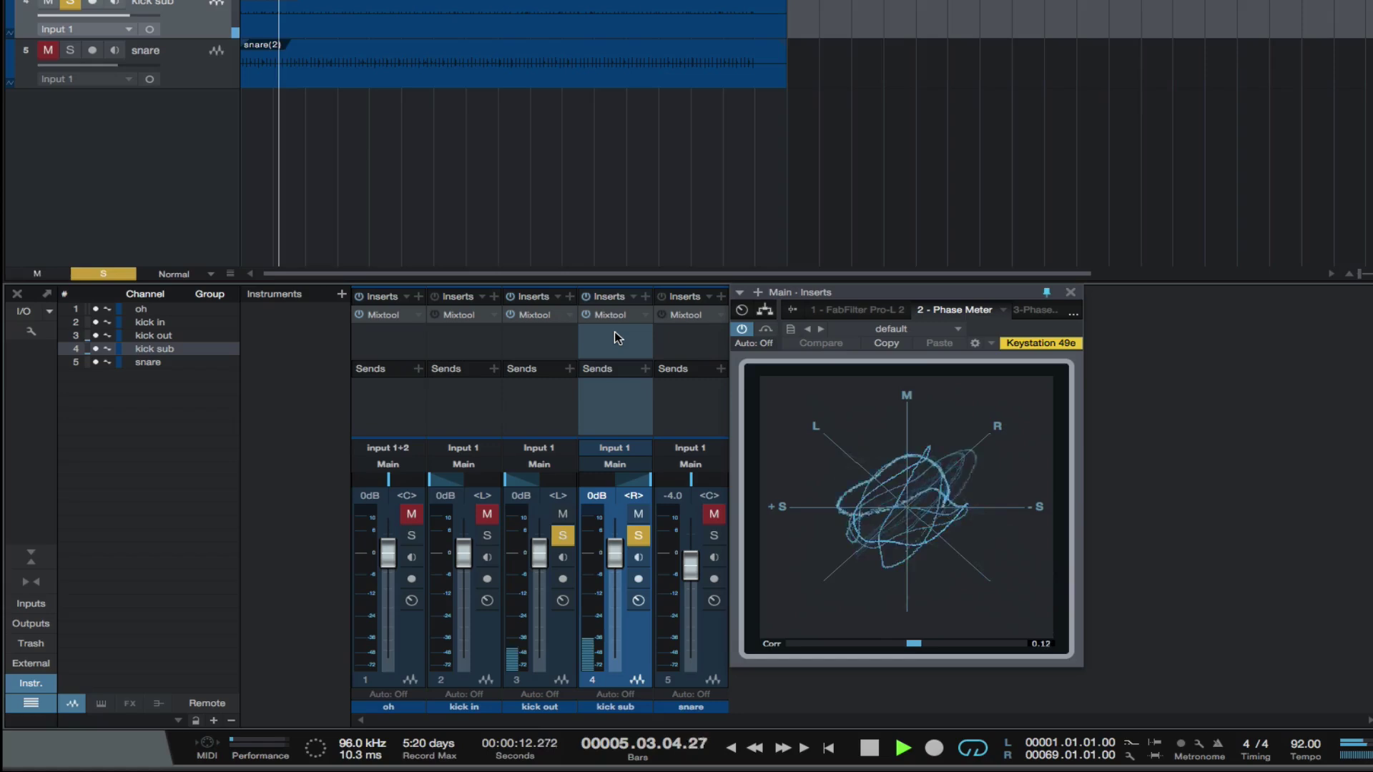
pyautogui.press('space')
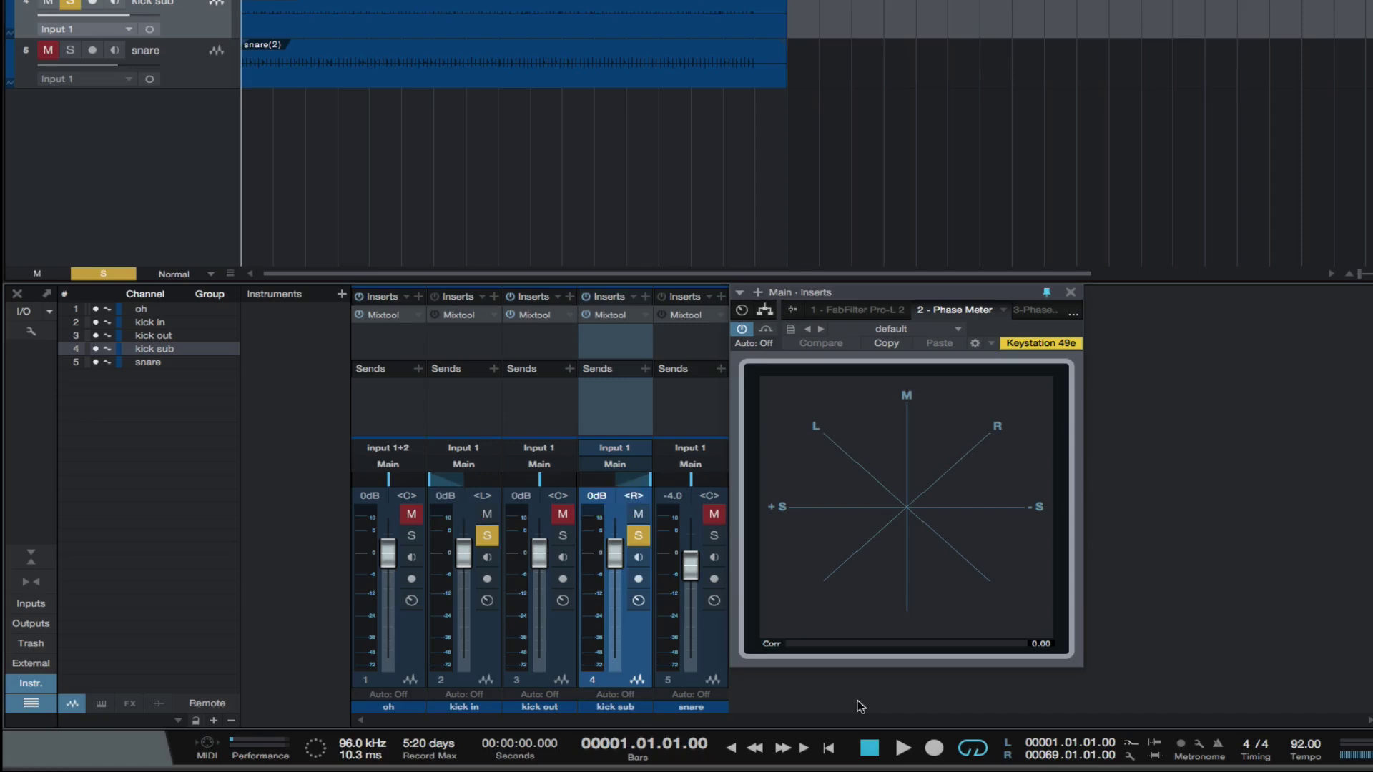
# Play kick in against kick sub, and all three kick tracks centred together, to check their phase relationship.
pyautogui.press('space')
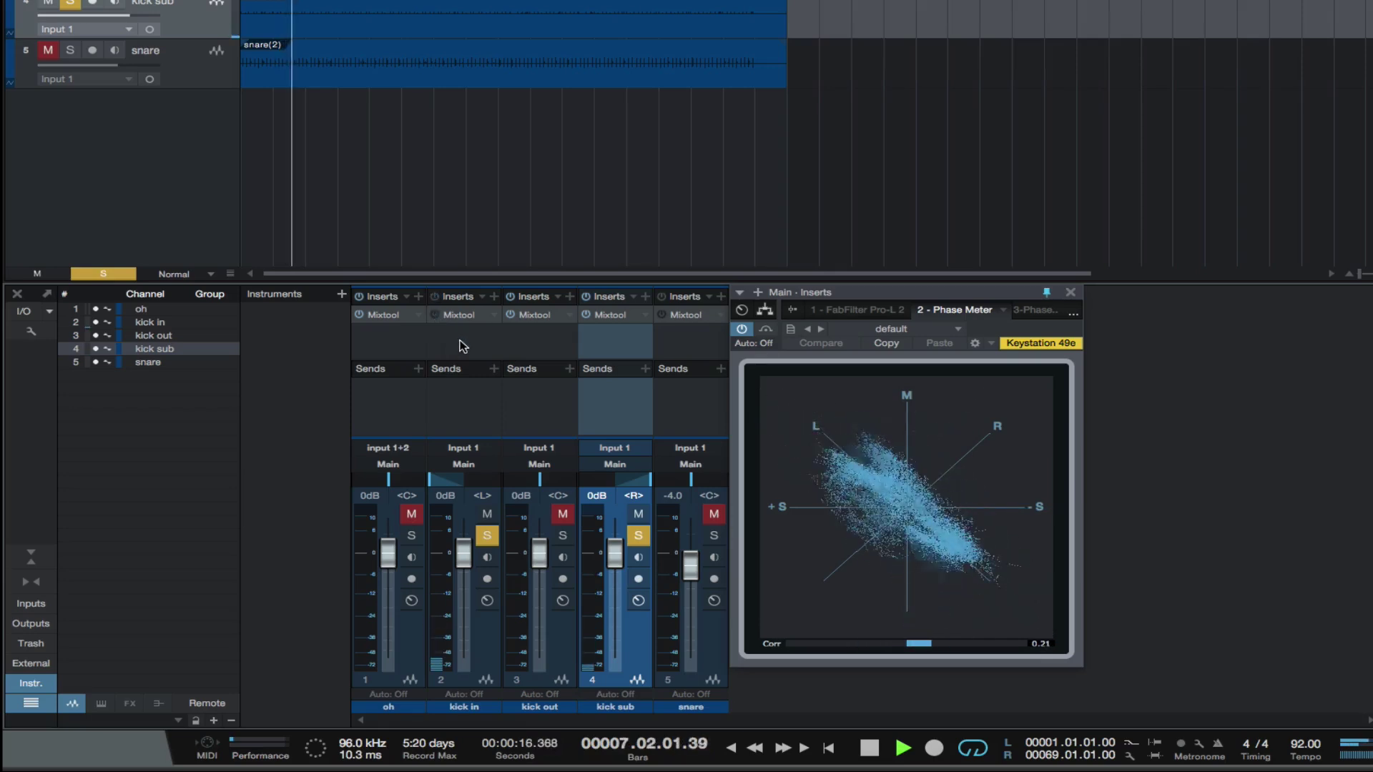
pyautogui.press('space')
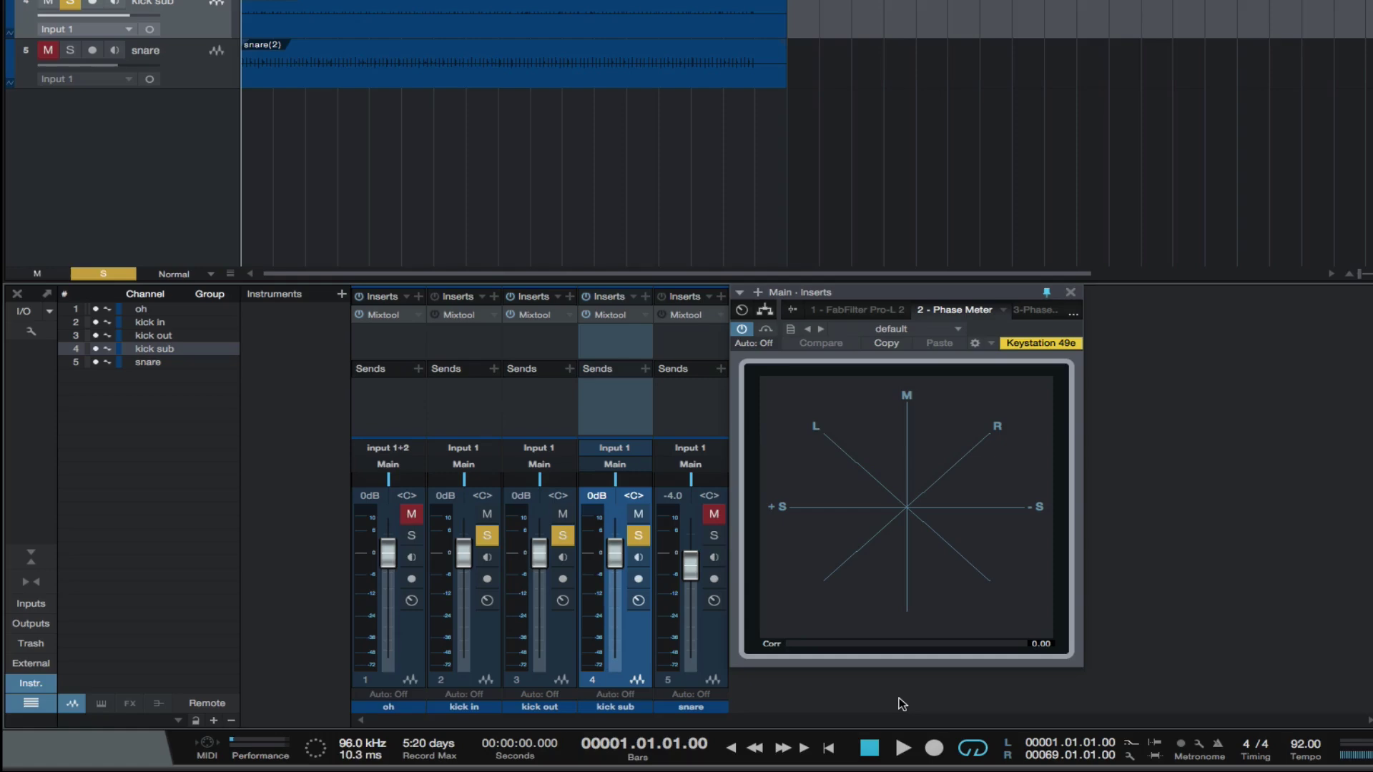
pyautogui.press('space')
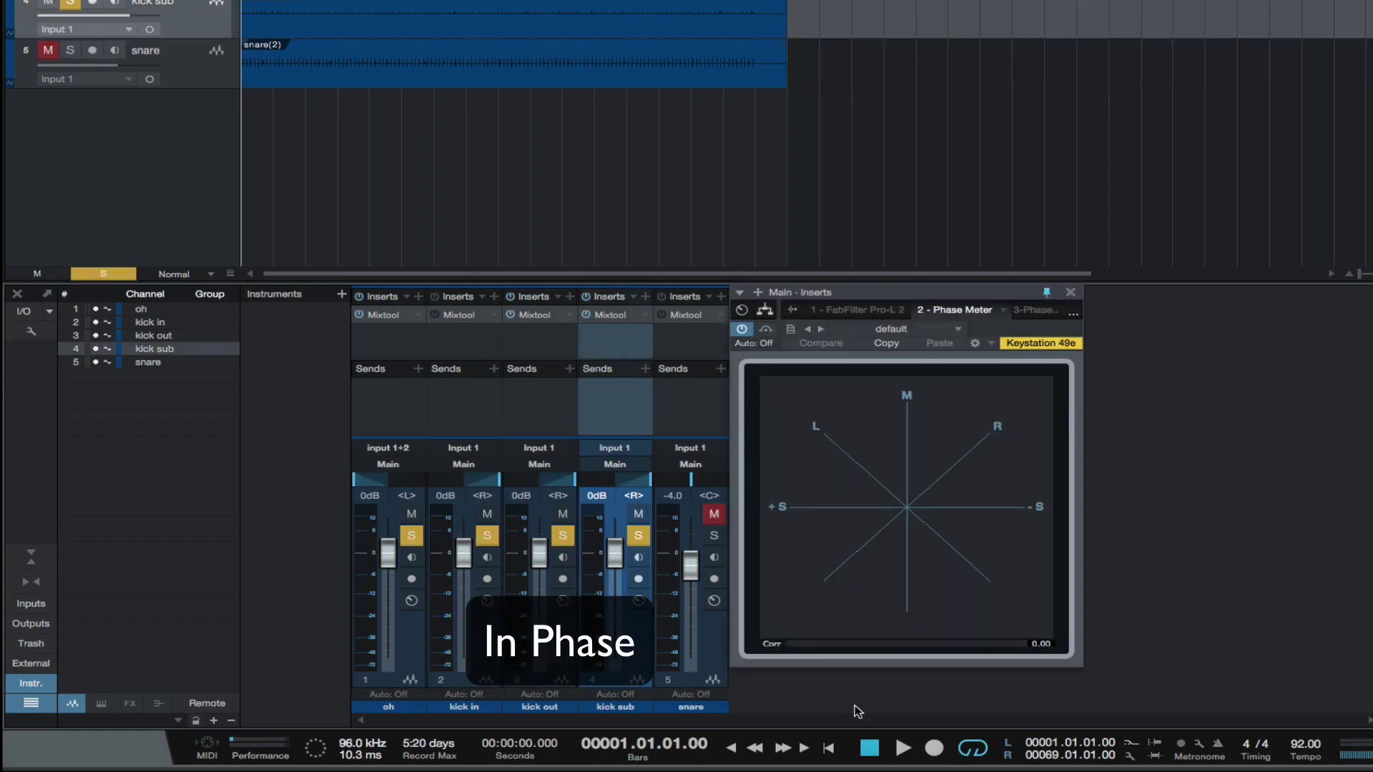
# Play oh against the three kick tracks and compare their phase by toggling the Mixtool inserts on kick in, kick out and kick sub.
pyautogui.press('space')
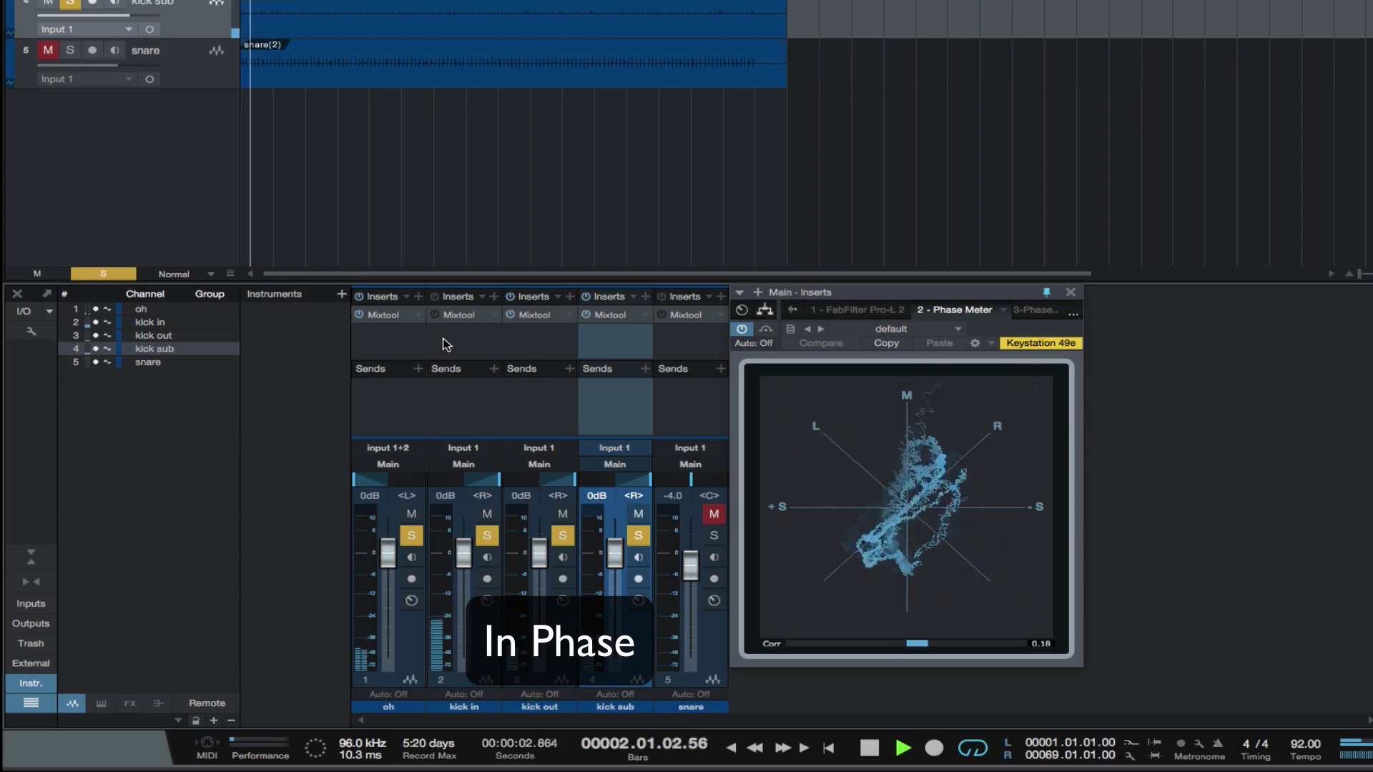
pyautogui.click(434, 315)
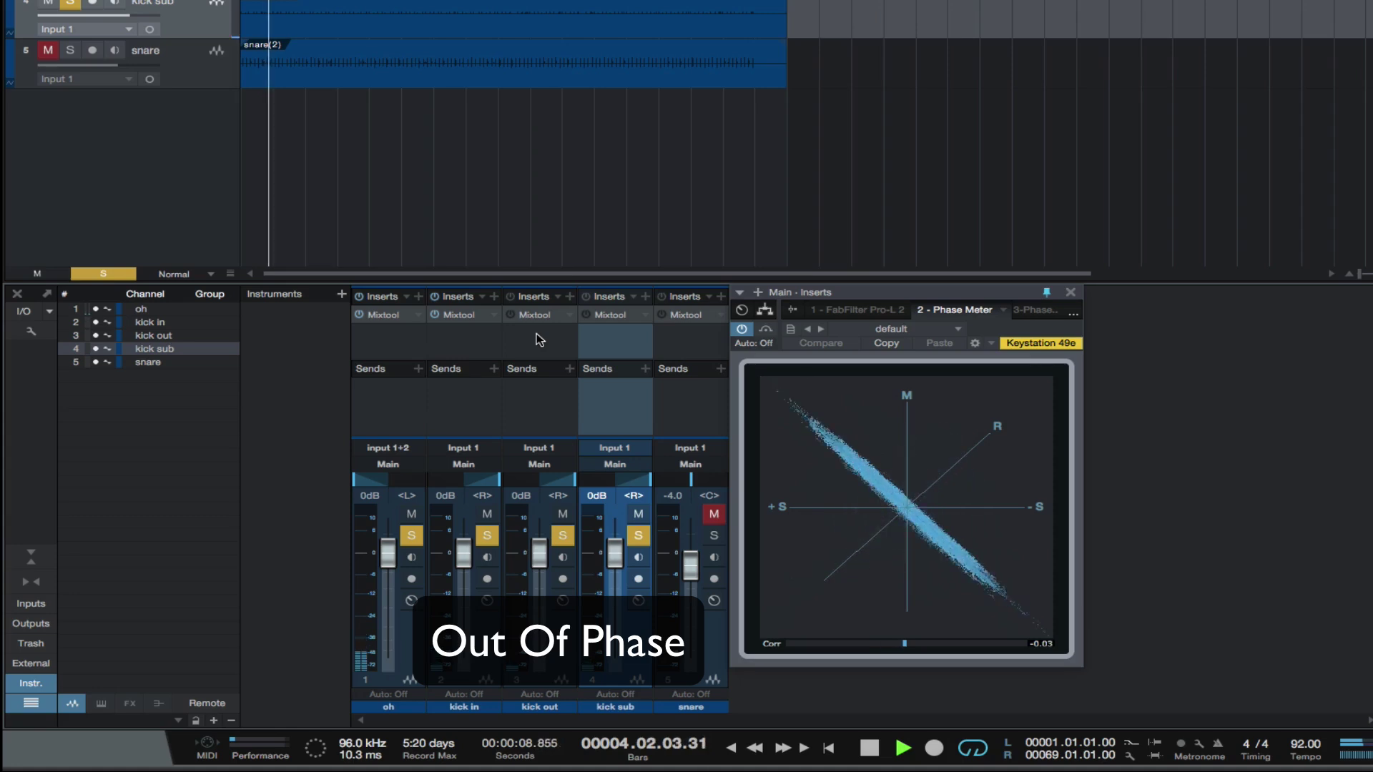
pyautogui.click(434, 315)
pyautogui.click(509, 315)
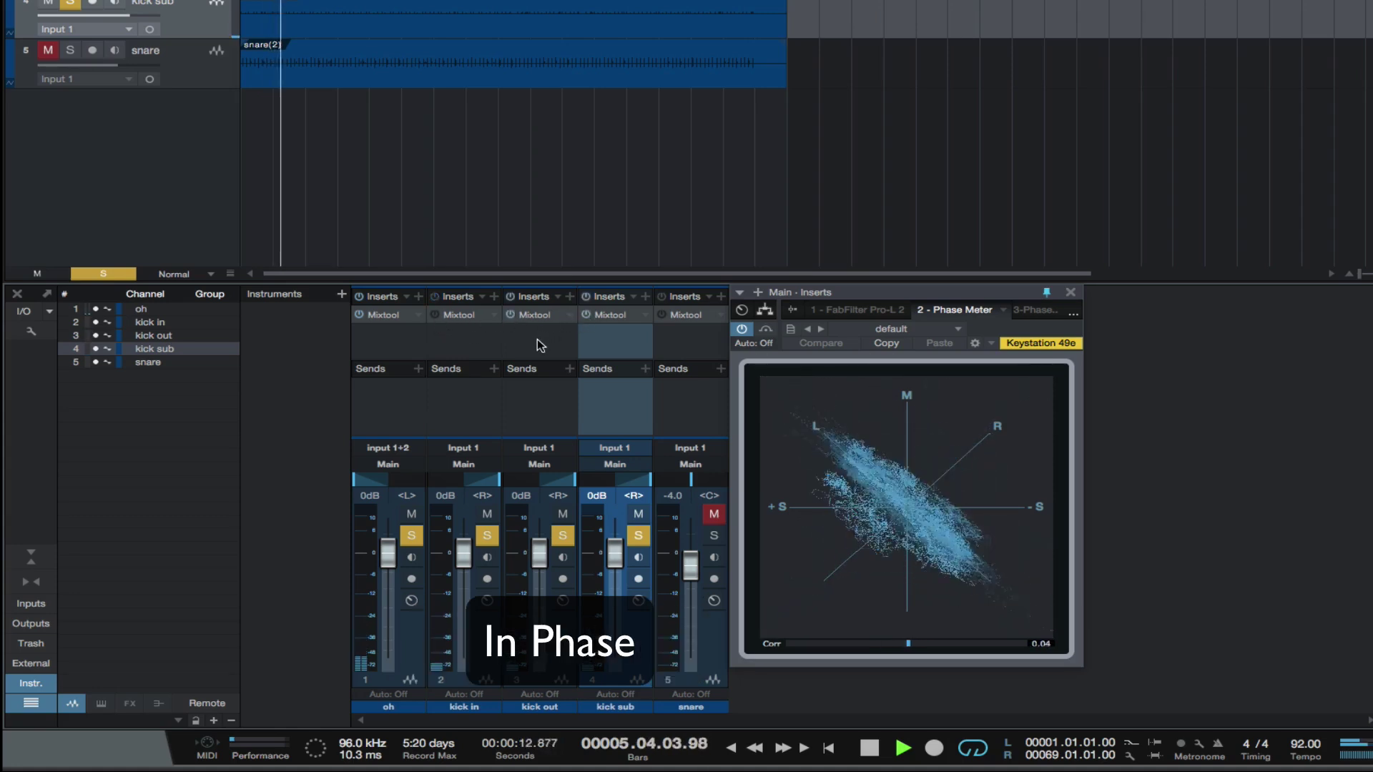
pyautogui.click(435, 316)
pyautogui.click(509, 315)
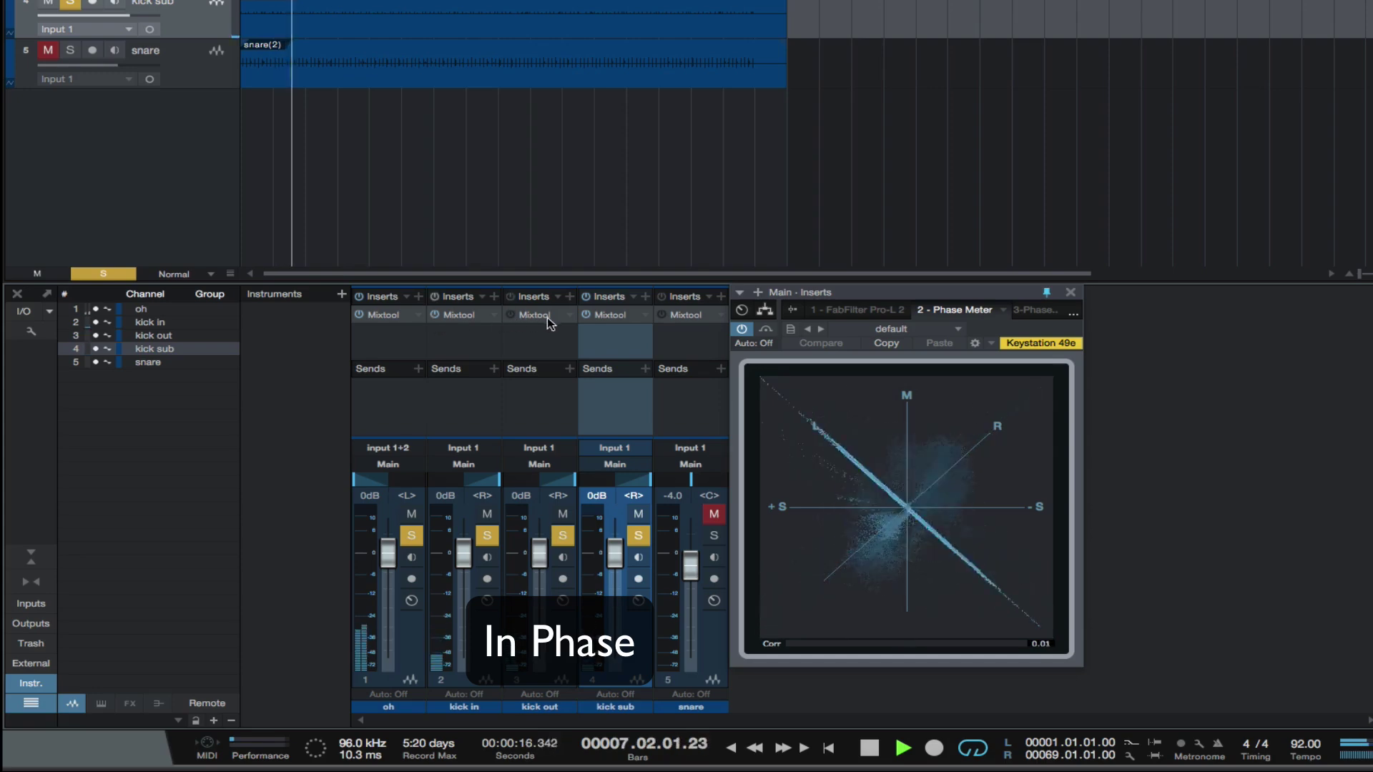
pyautogui.click(587, 315)
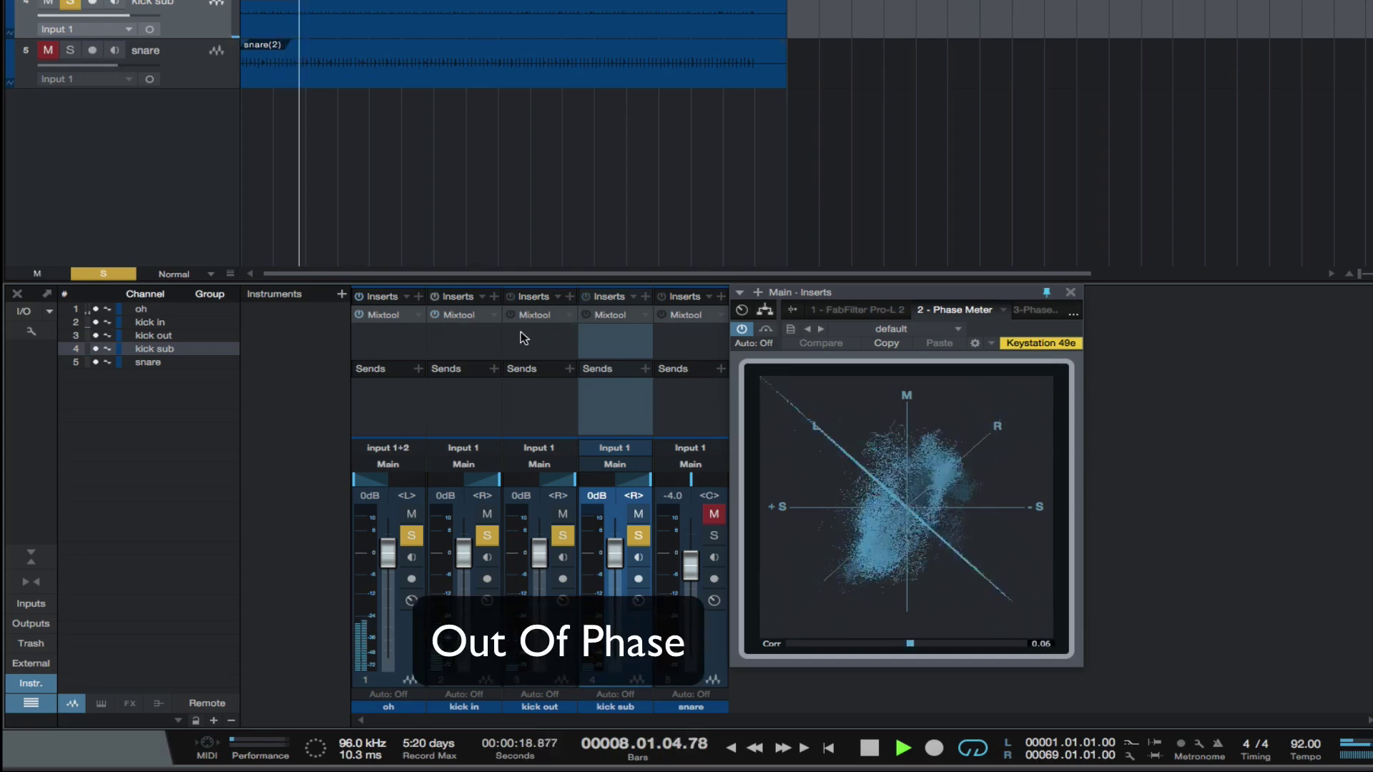
pyautogui.click(435, 314)
pyautogui.click(510, 315)
pyautogui.click(586, 315)
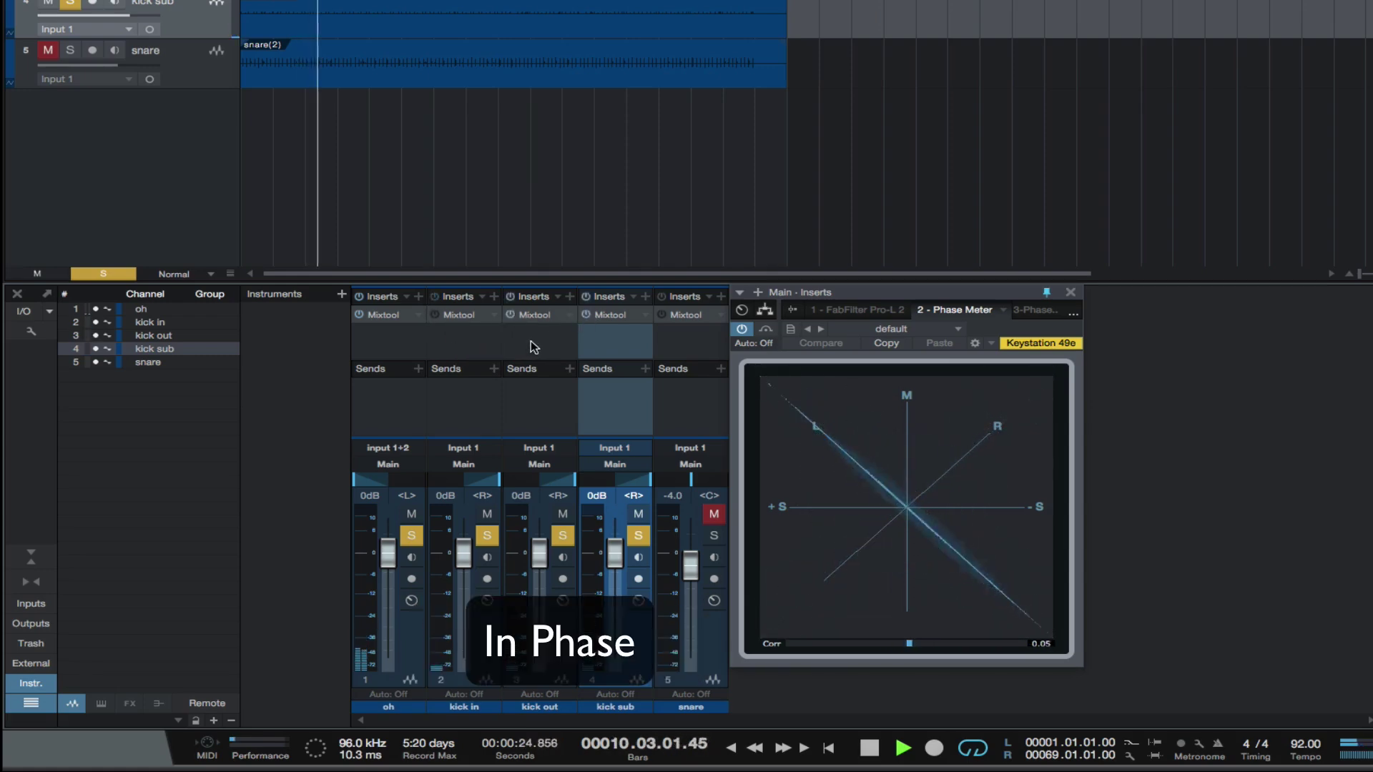
pyautogui.press('space')
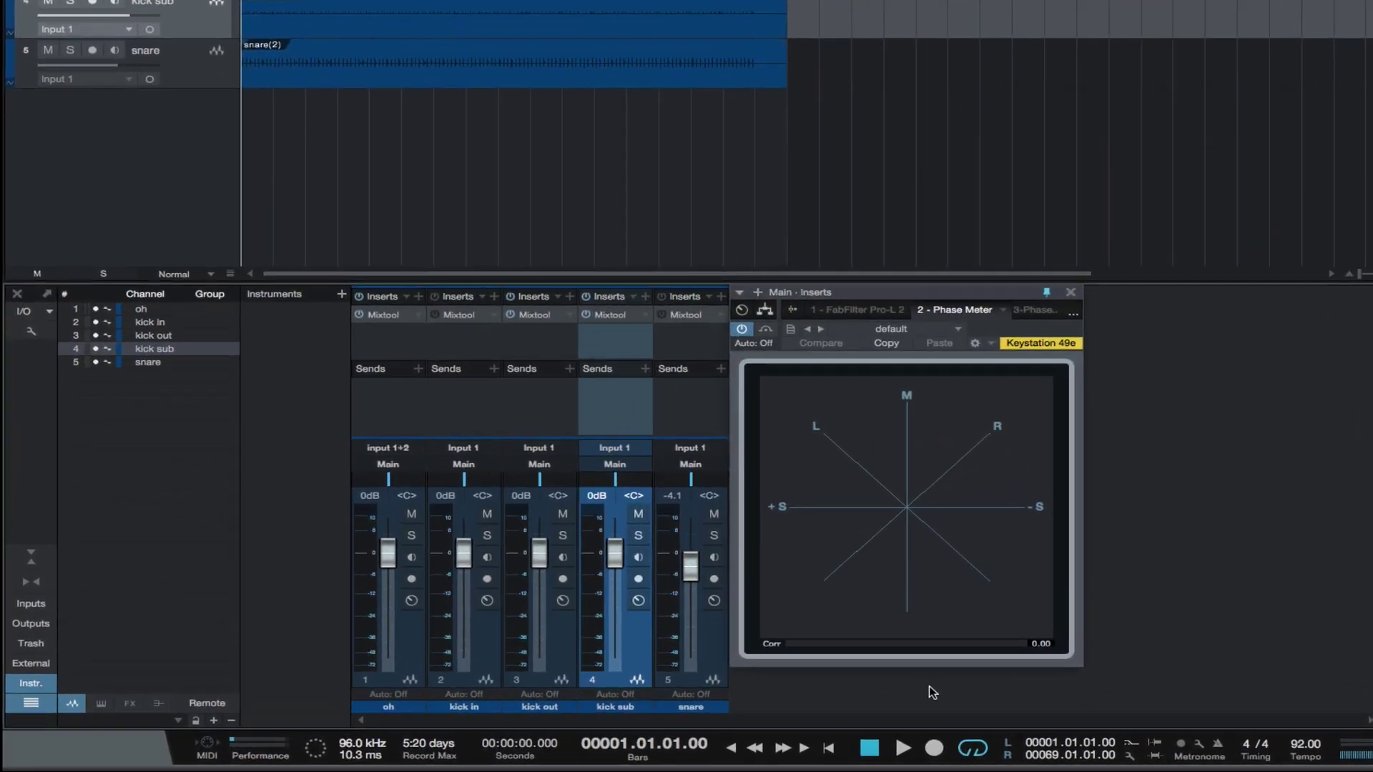
# Play the full drum mix and compare the snare's phase with its Mixtool insert switched on and off.
pyautogui.press('space')
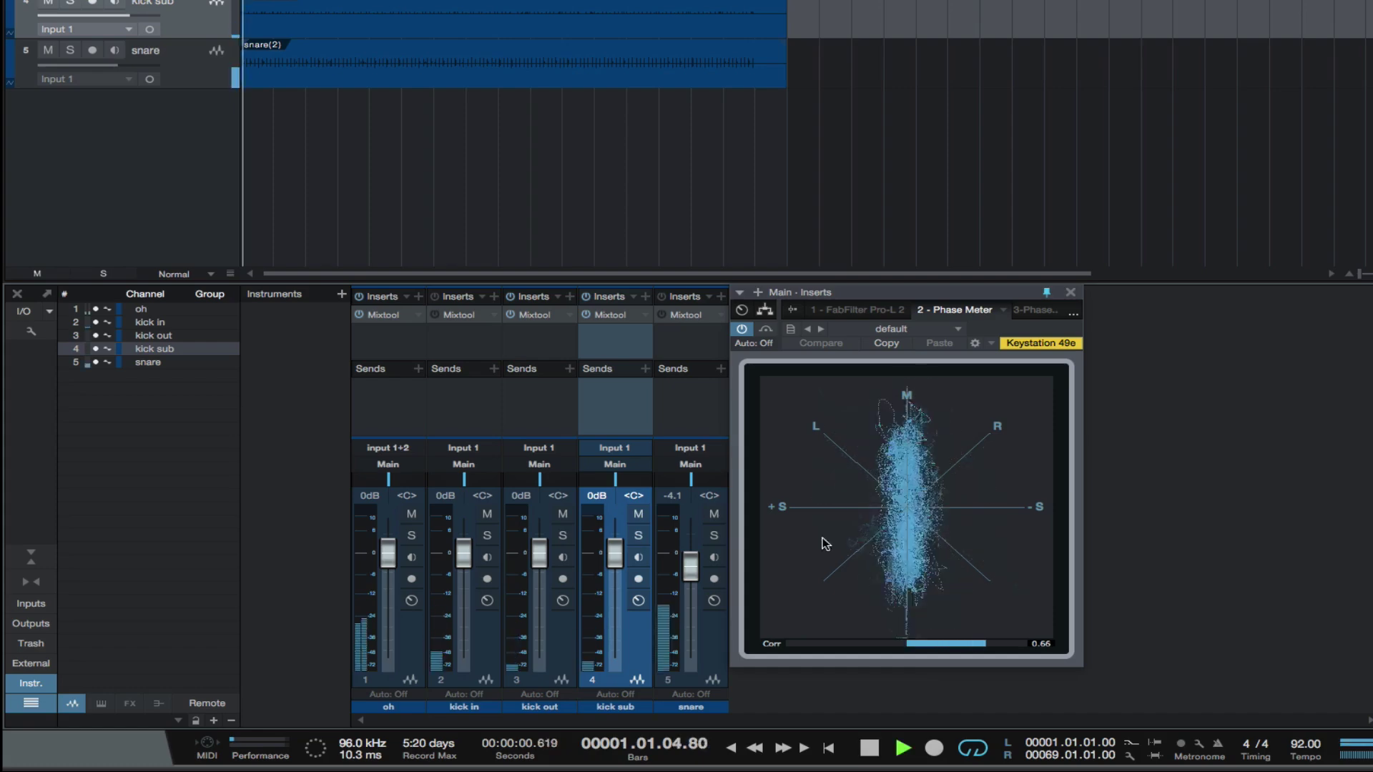
pyautogui.click(663, 316)
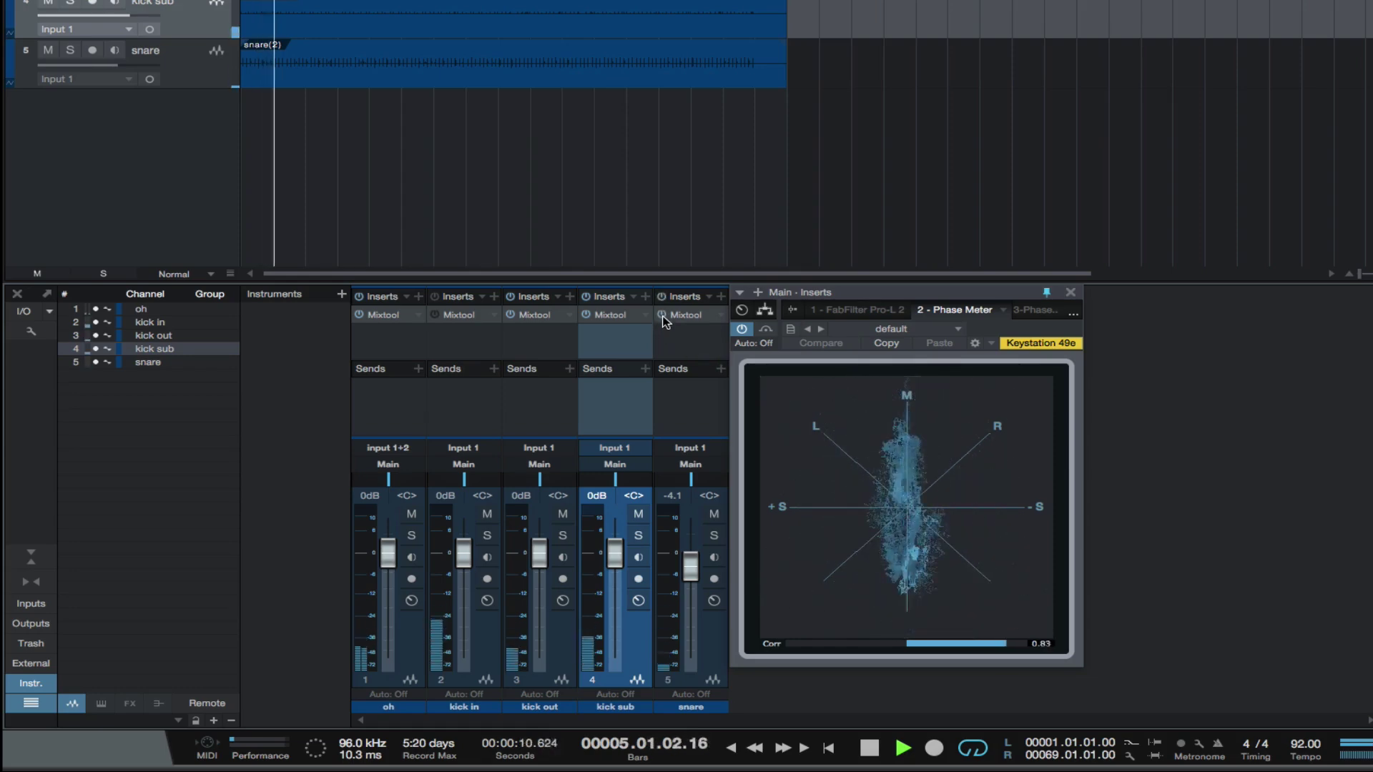
pyautogui.click(662, 317)
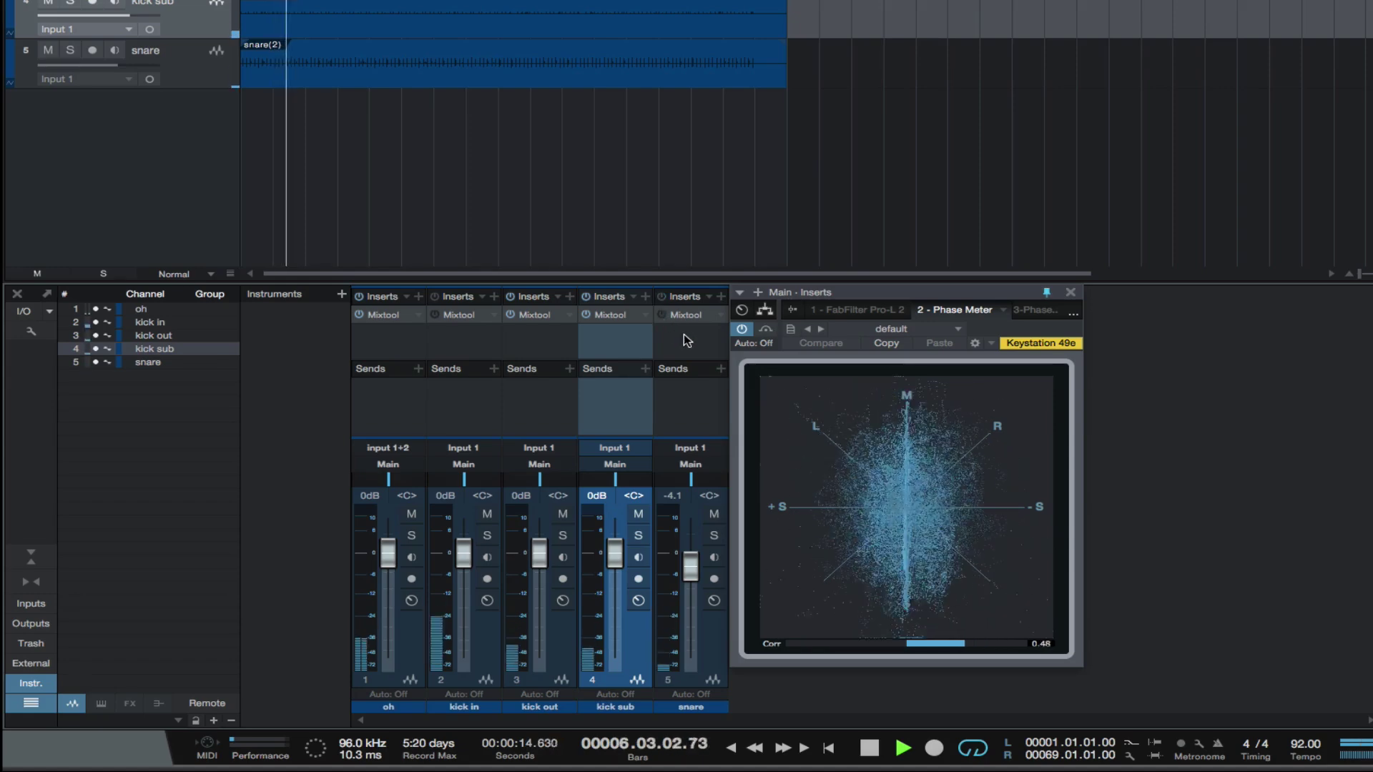
pyautogui.press('space')
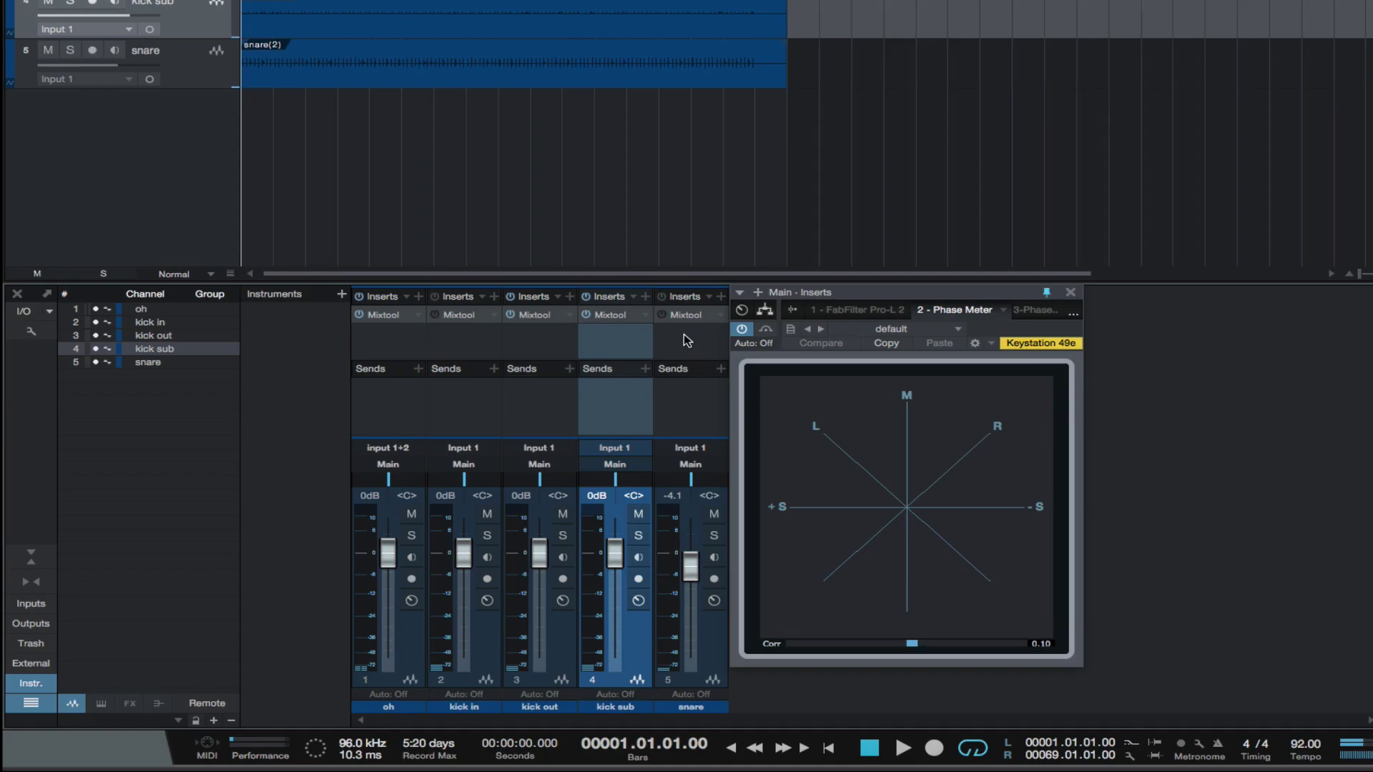